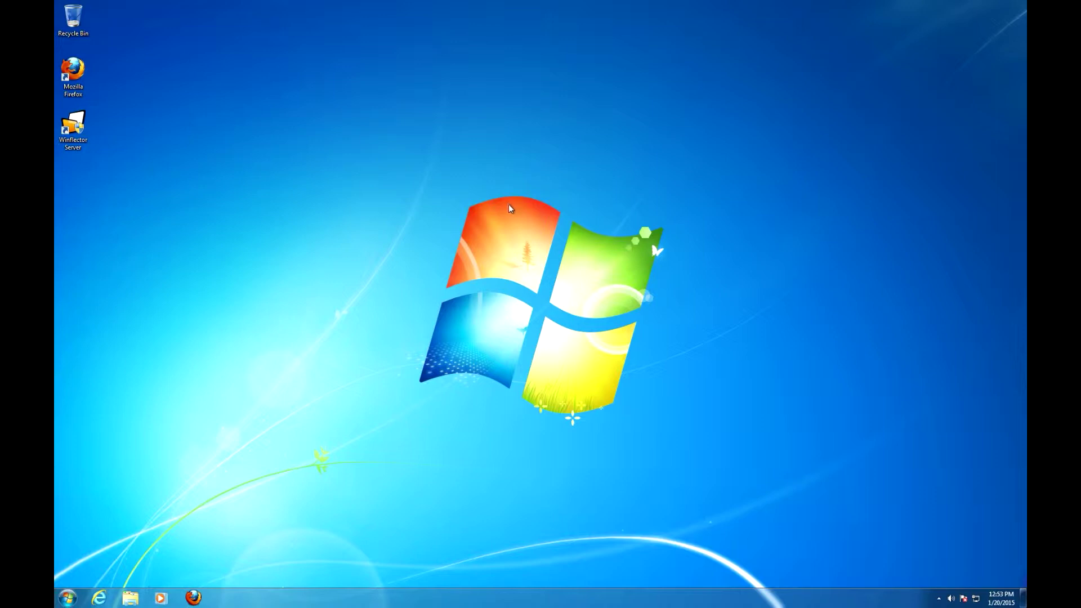
Launch Winflector Server from its desktop icon.
double_click(83, 141)
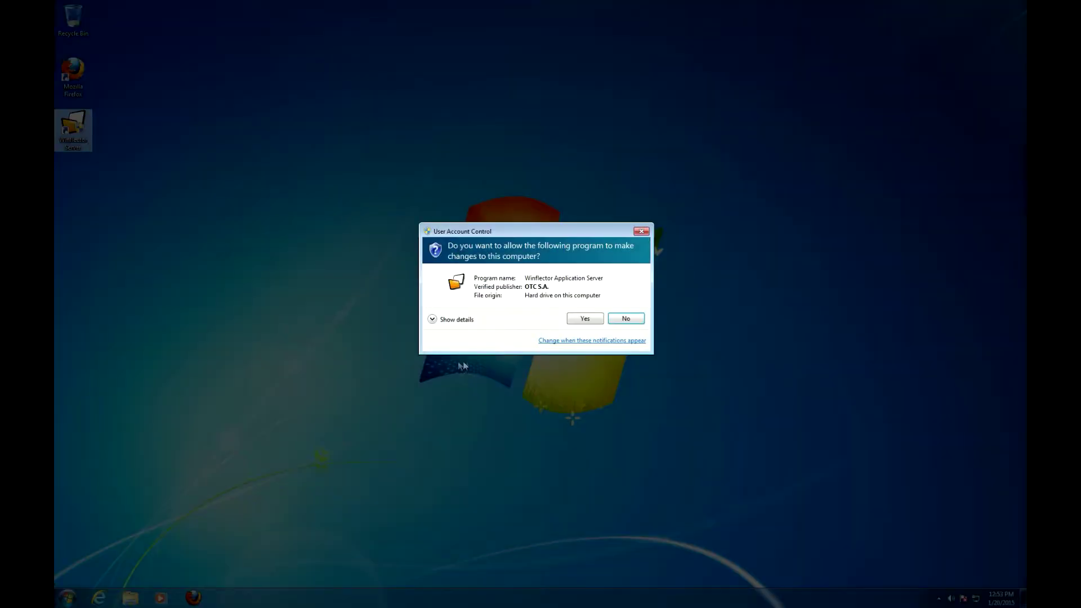
Approve the UAC prompt and open ~LOCALSRV's user accounts, listing chris and jerry.
click(574, 319)
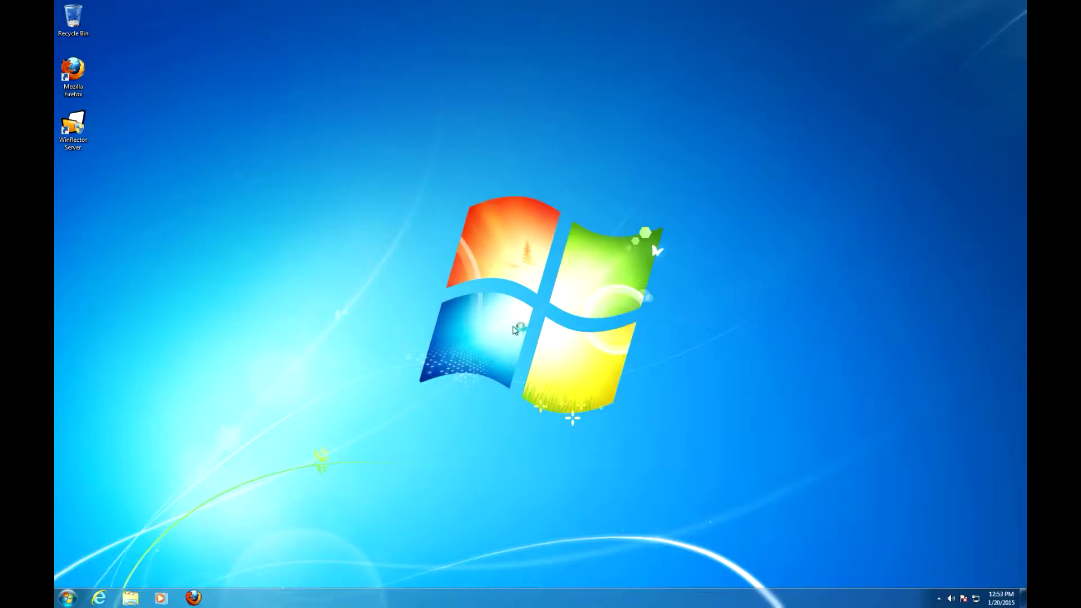
click(501, 264)
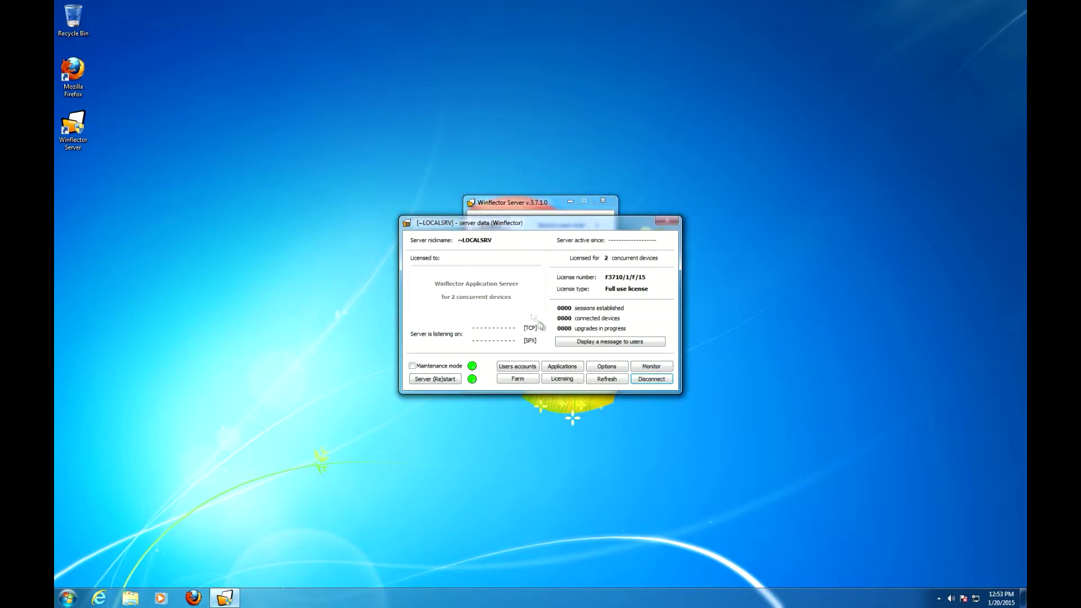
click(526, 366)
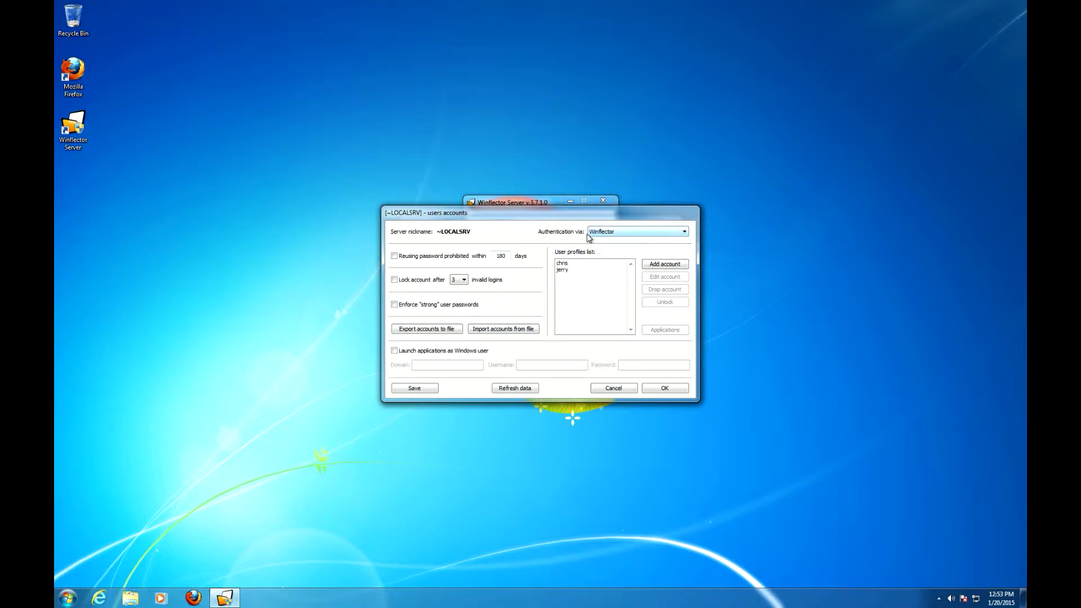
click(552, 235)
click(662, 265)
Create account 'tom', enter and confirm its password, and save it.
click(531, 269)
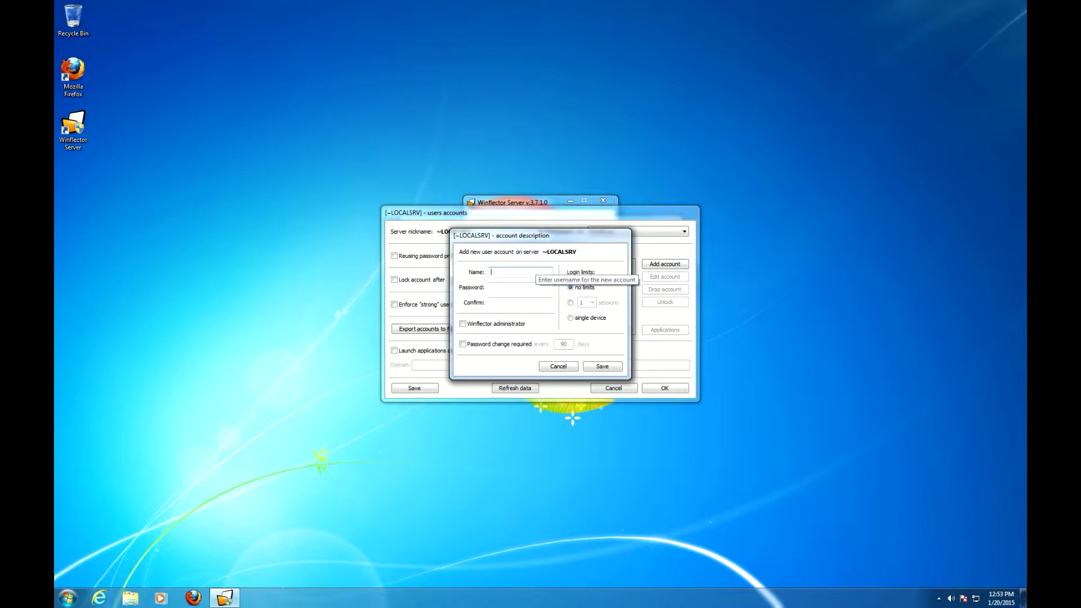
click(518, 287)
text(1234)
key(Tab)
text(1)
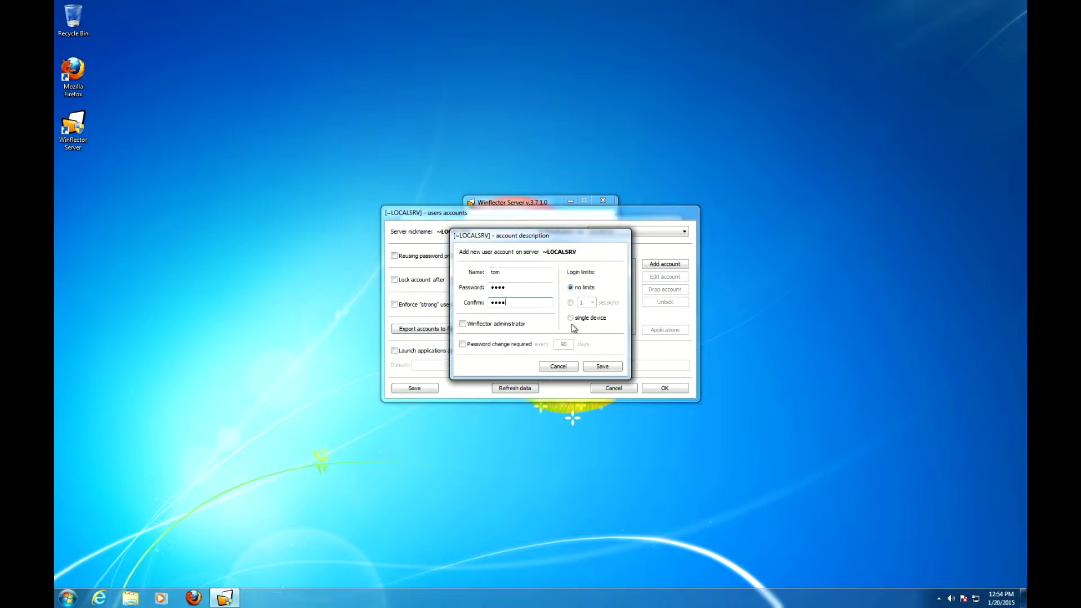
click(598, 367)
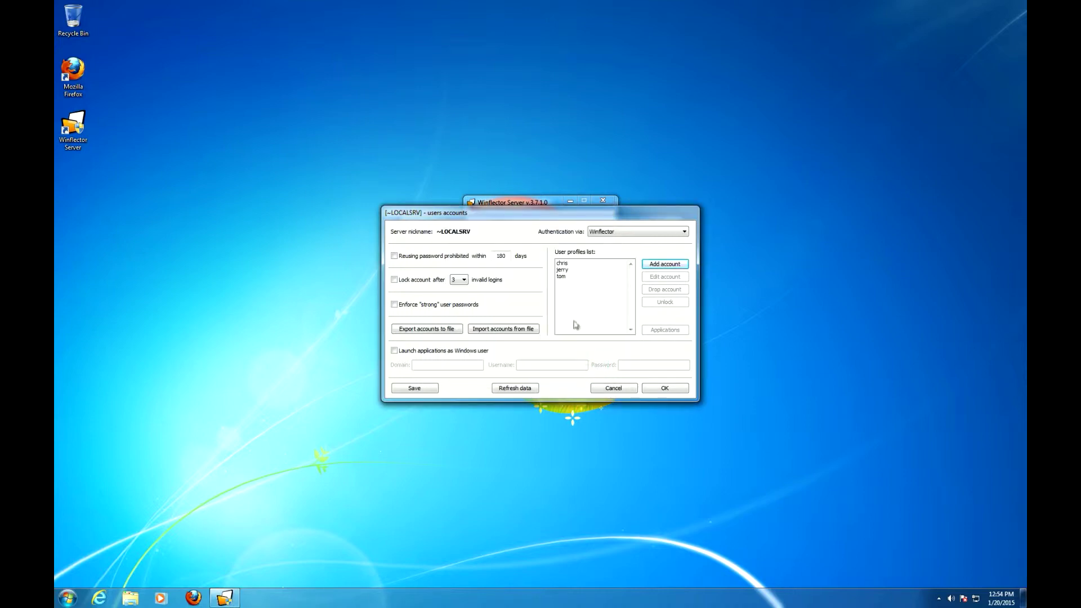
Review tom's account details and close them without changes.
click(574, 276)
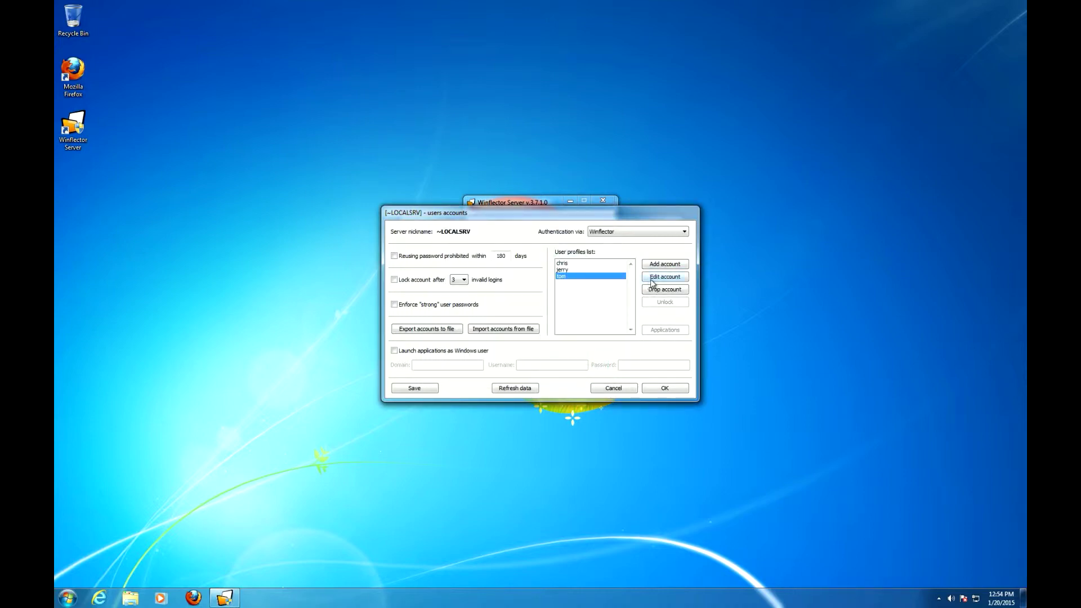
click(651, 280)
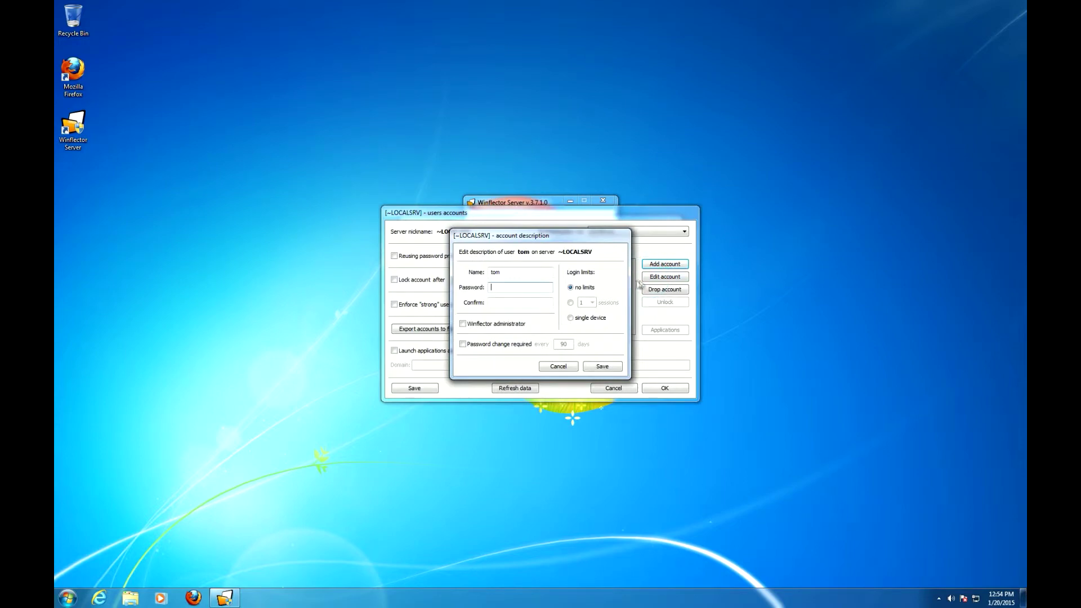
click(559, 366)
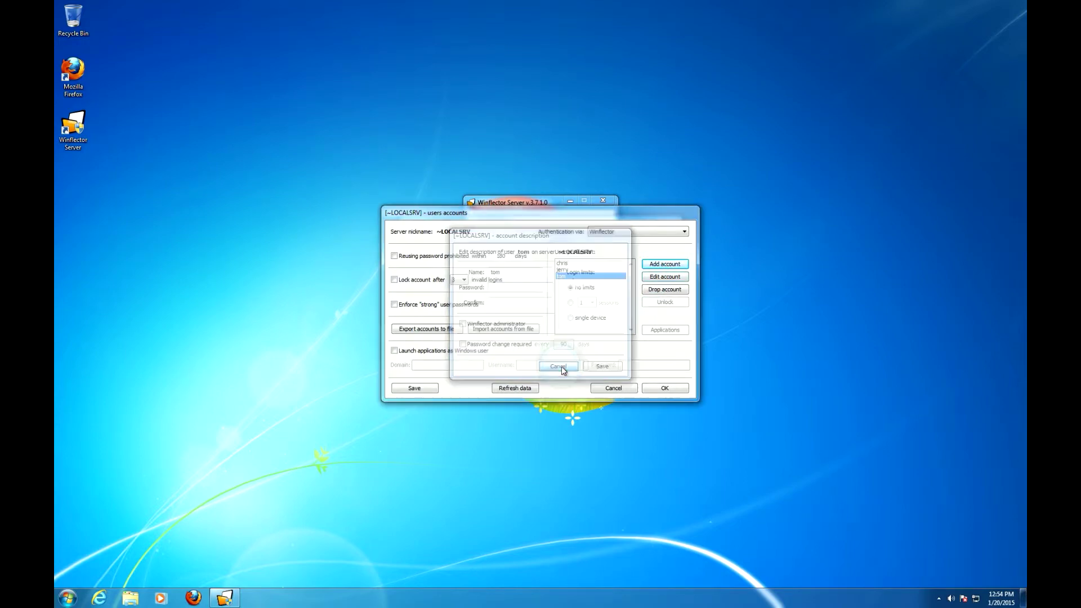
Drop the jerry account and show the applications available to tom.
click(569, 270)
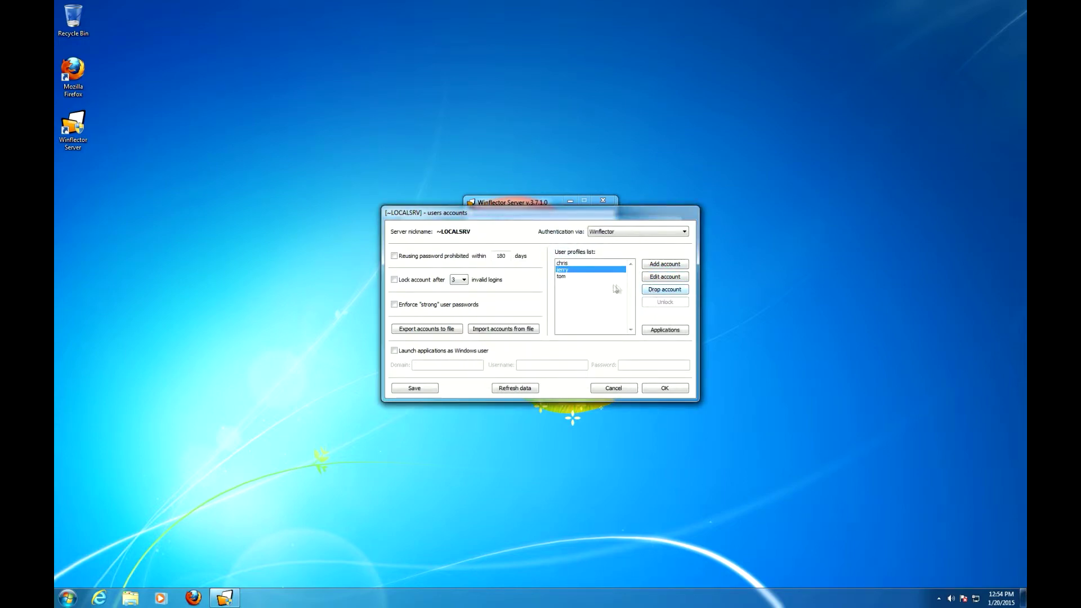
click(656, 290)
click(580, 332)
click(656, 334)
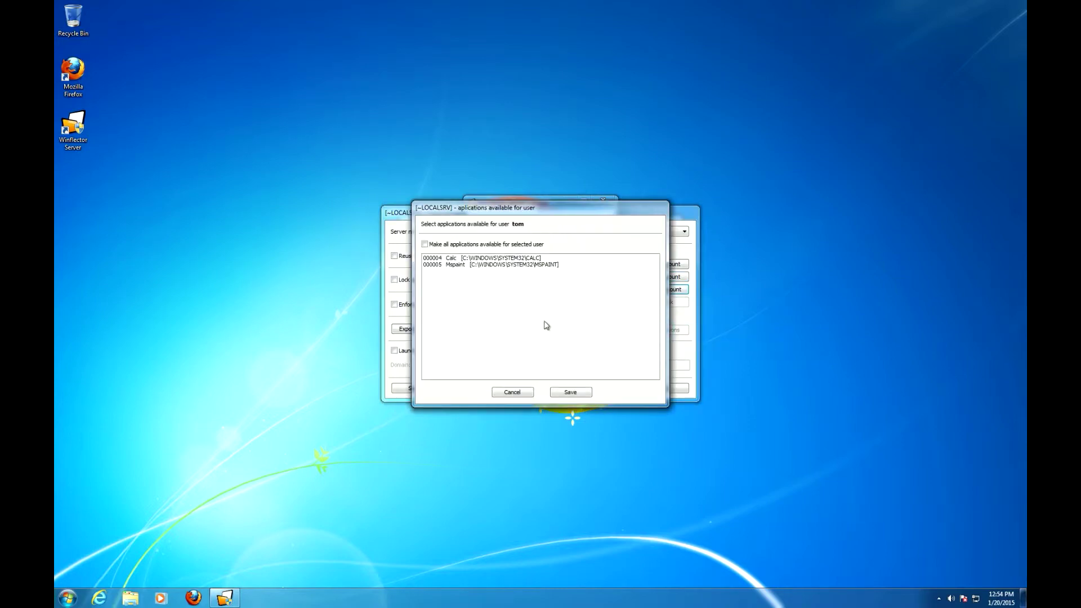
Assign Calc as tom's available application and save the choice.
click(460, 259)
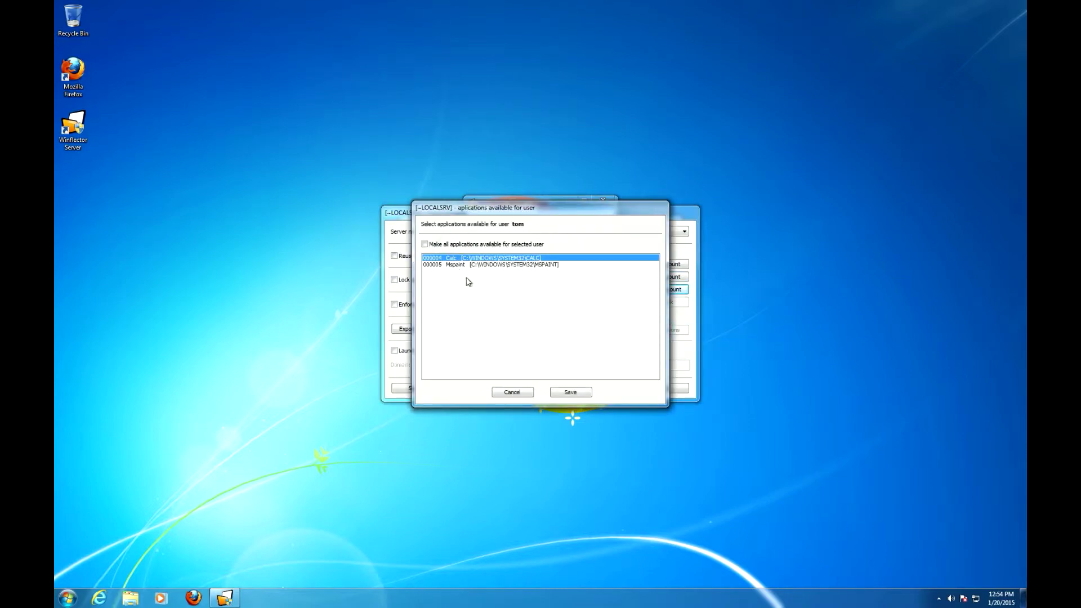
click(570, 391)
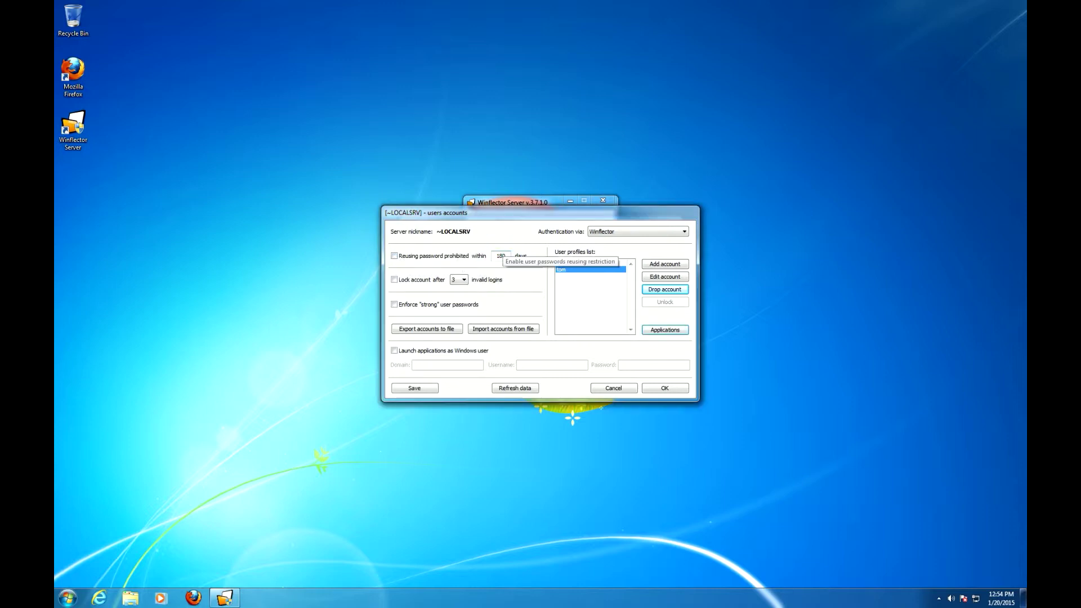
click(653, 278)
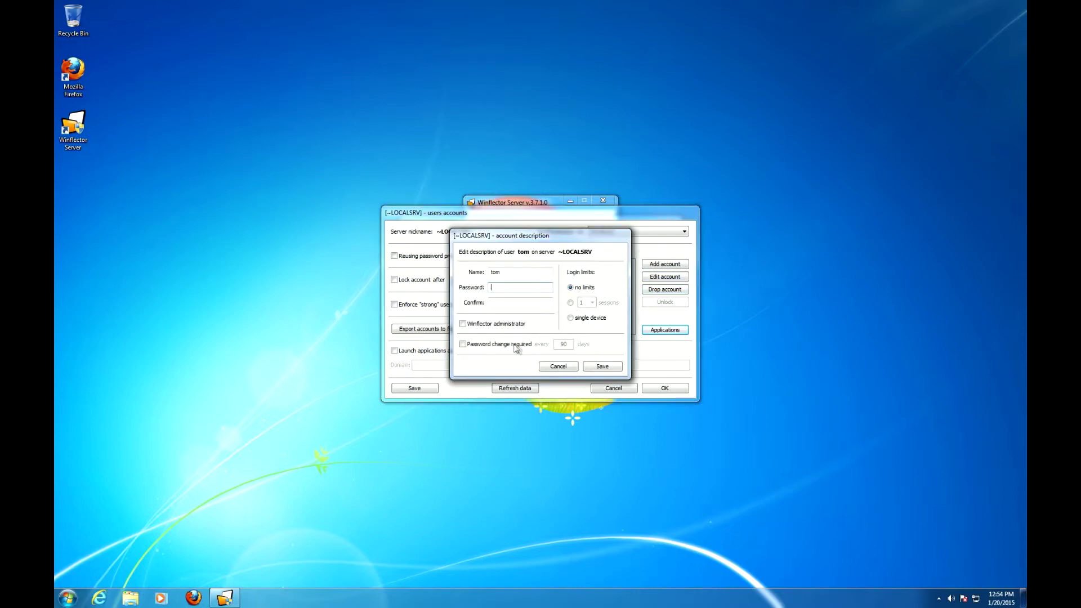
click(559, 366)
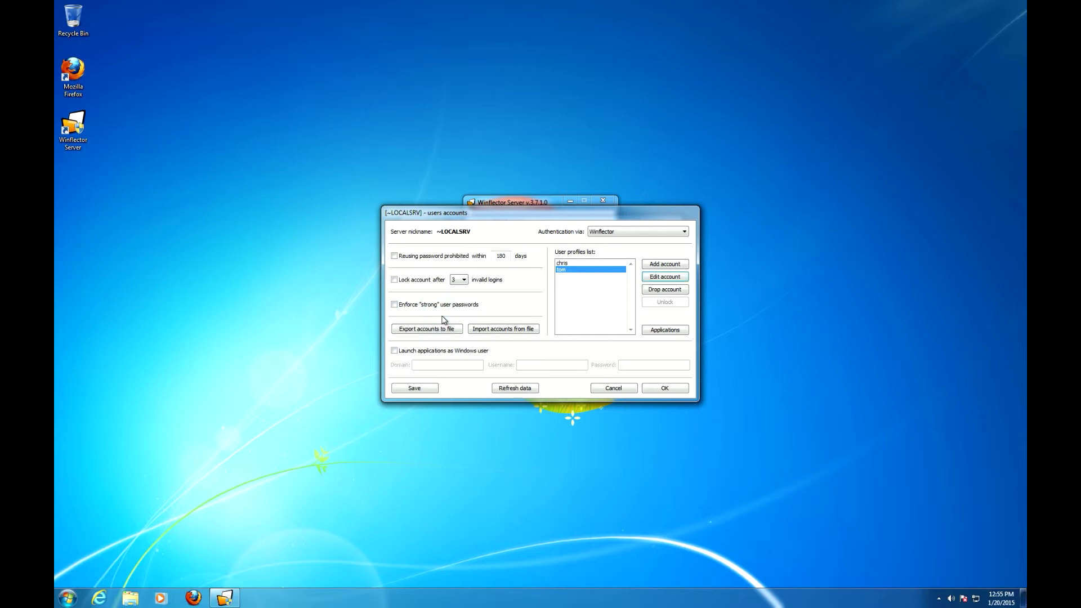
click(445, 329)
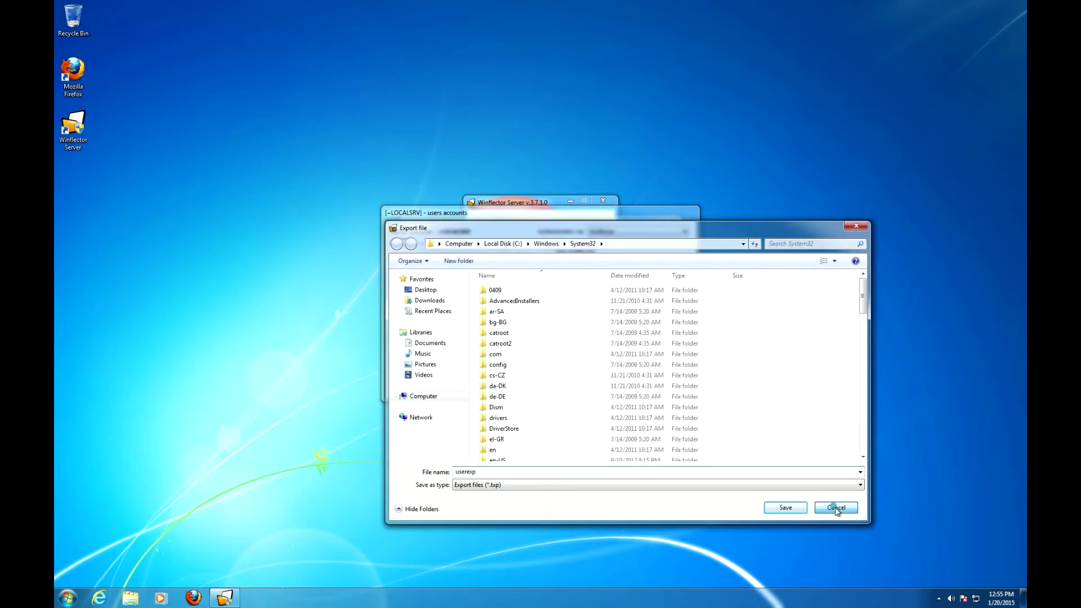
click(835, 509)
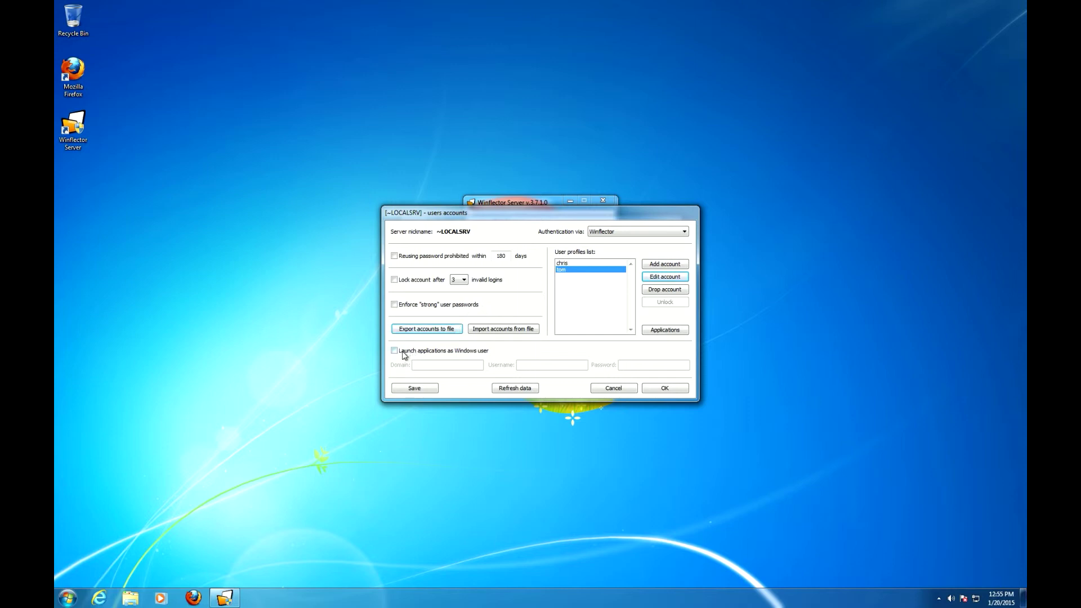
Launch applications as Windows user wfsandbox, with that user's password entered.
click(466, 351)
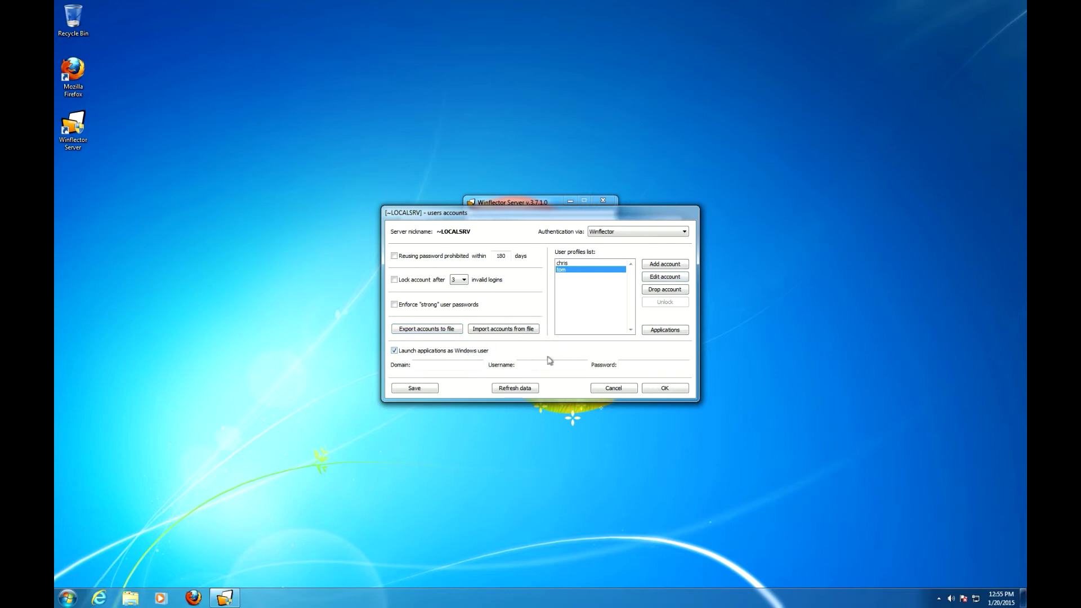
click(543, 365)
text(wfsandbox)
key(Tab)
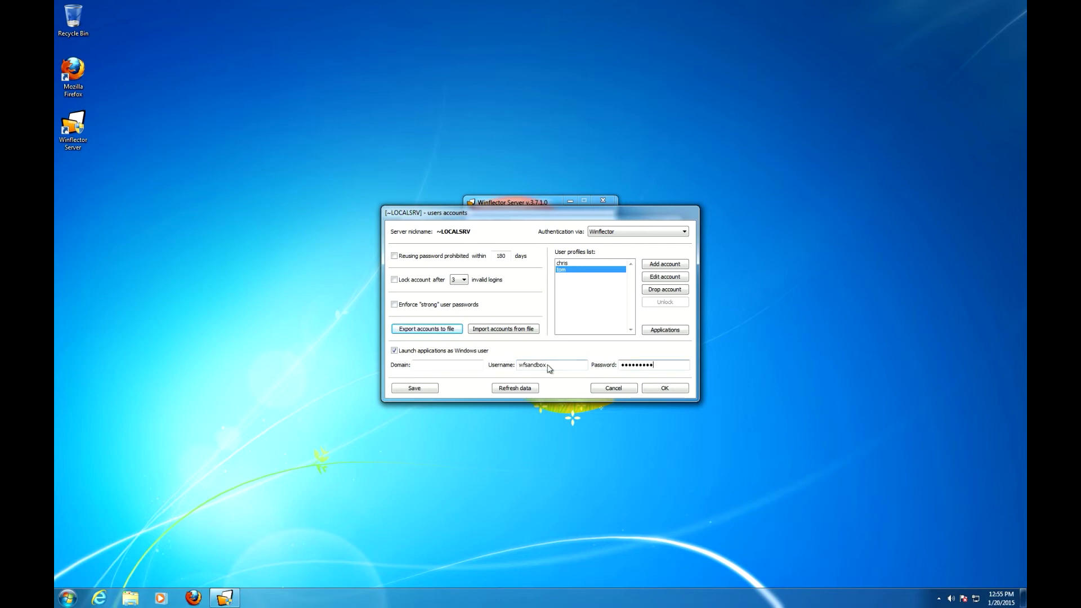
key(shift+Tab)
click(549, 361)
drag(540, 216, 345, 114)
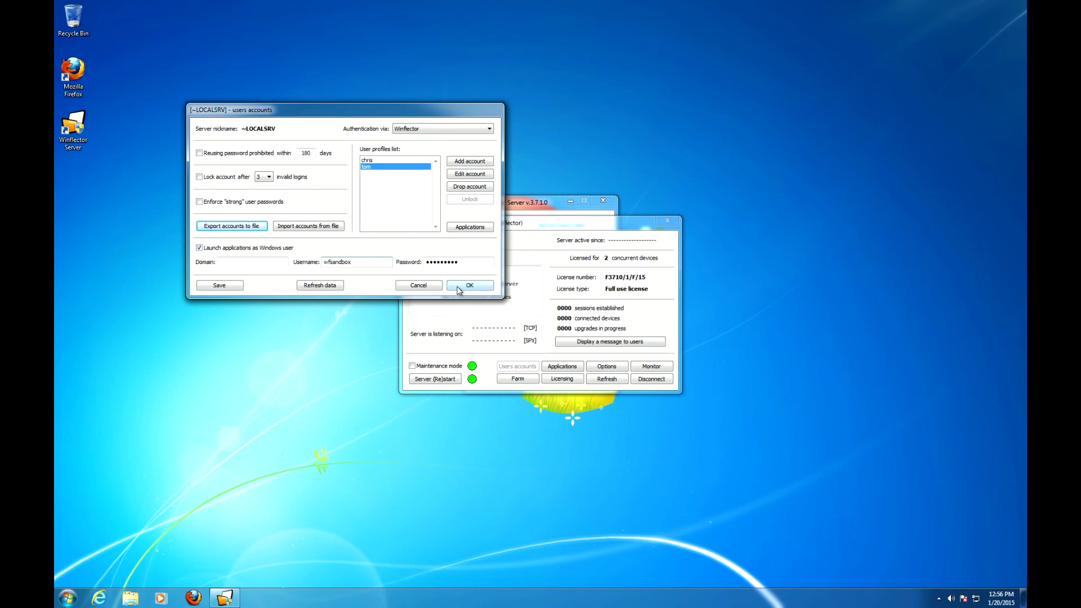
drag(315, 110, 337, 237)
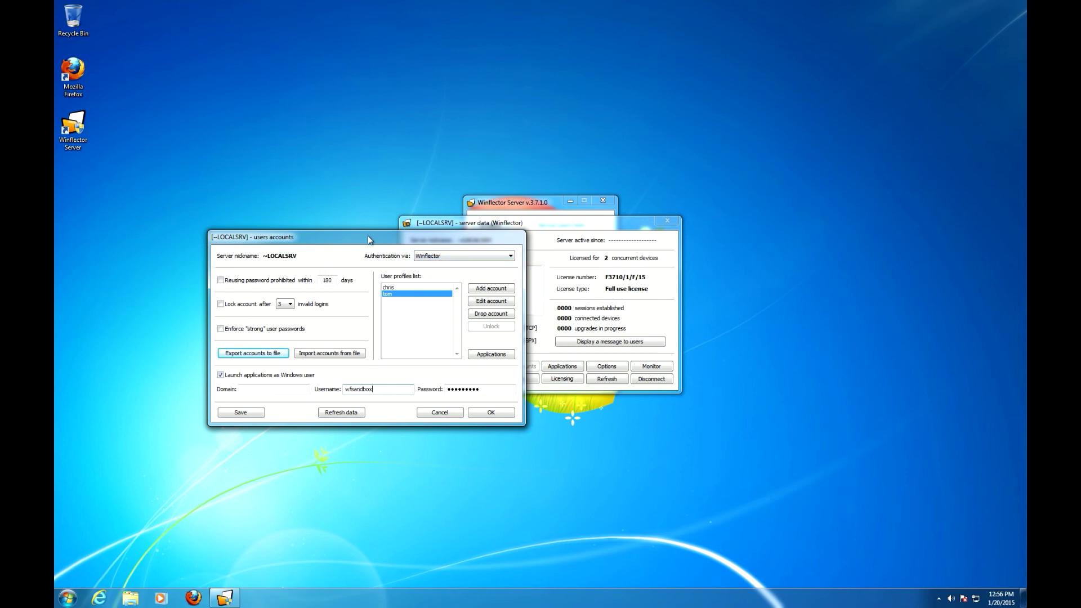
drag(368, 241, 372, 248)
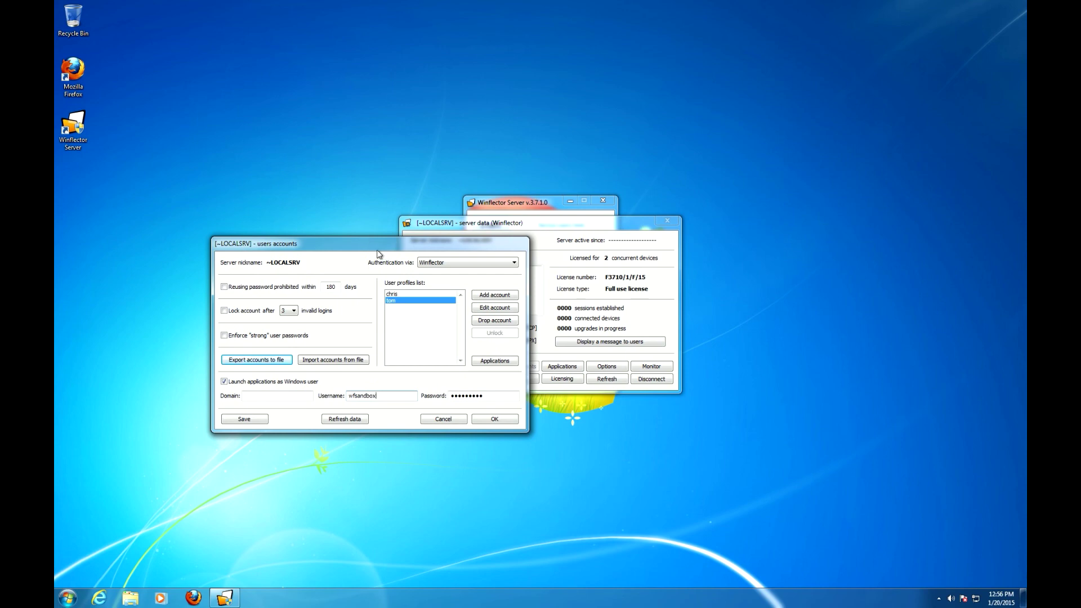